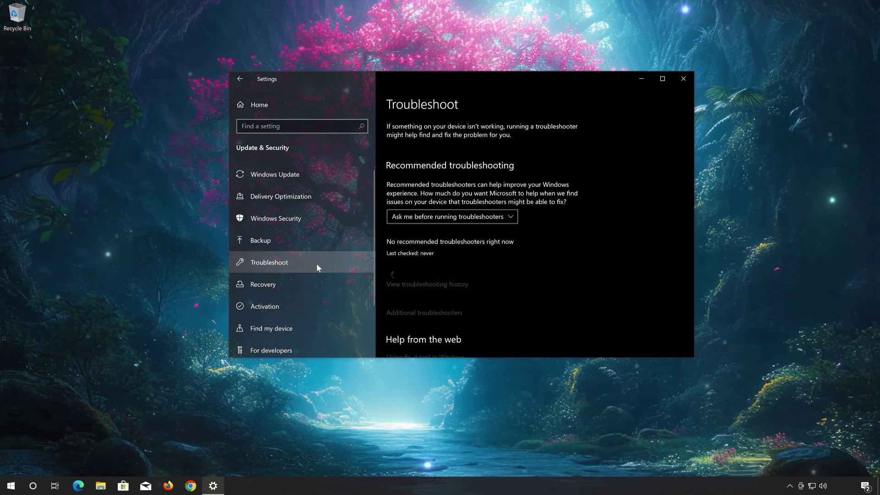
Run the Windows Update troubleshooter from the additional troubleshooters, closing it and the Settings window once it completes.
scroll(558, 255, "down", 2)
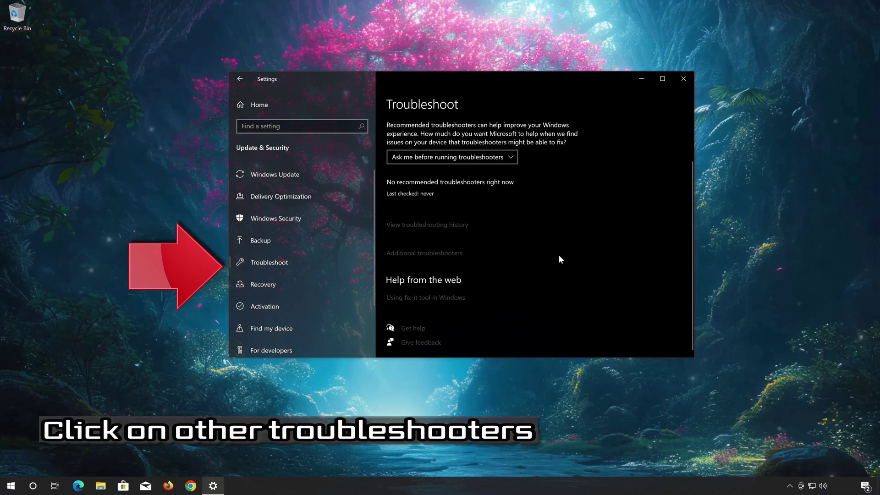
scroll(559, 256, "up", 2)
scroll(559, 258, "down", 2)
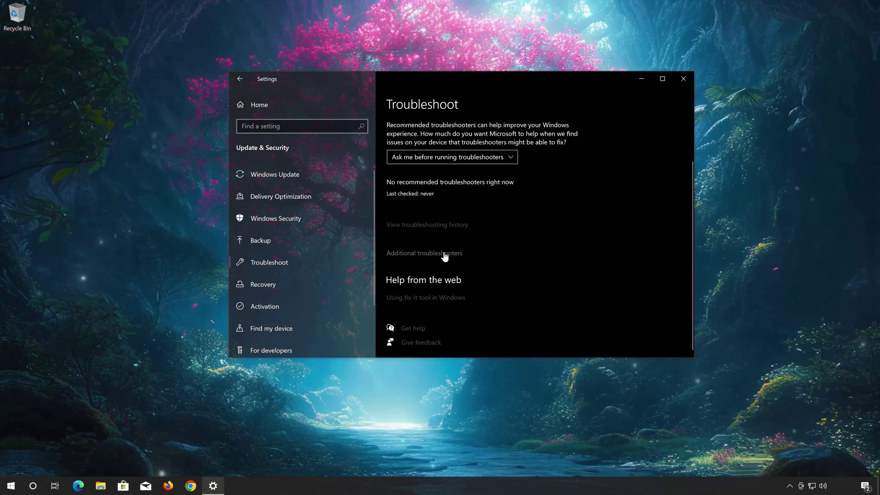
left_click(443, 253)
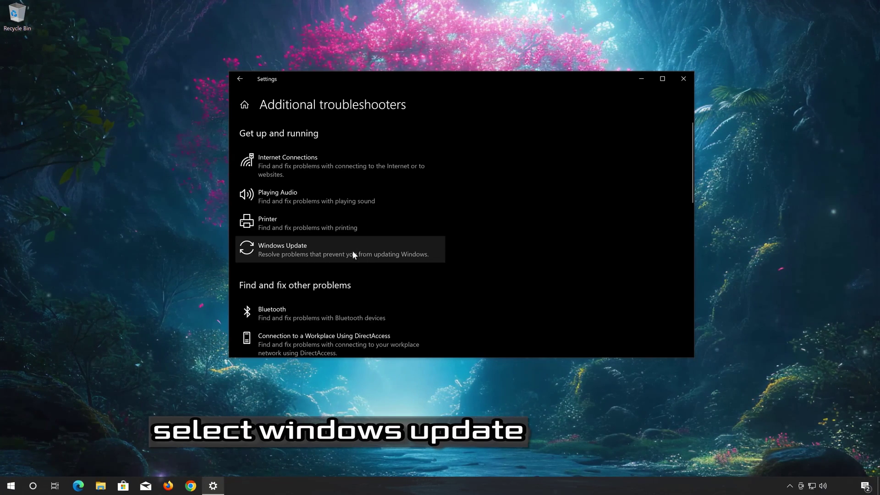
left_click(334, 248)
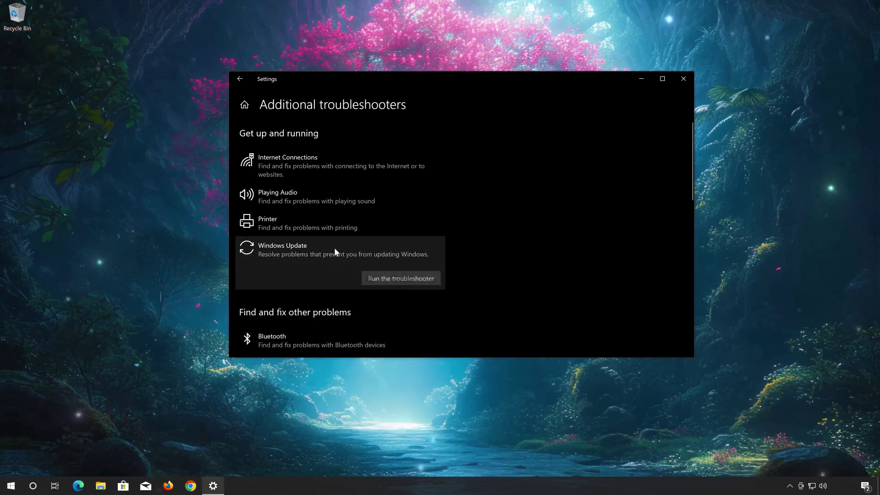
left_click(409, 278)
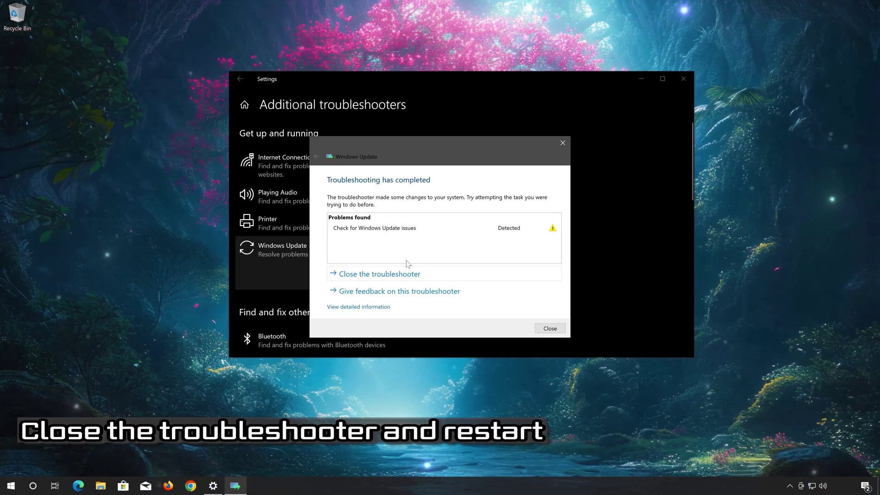
left_click(556, 327)
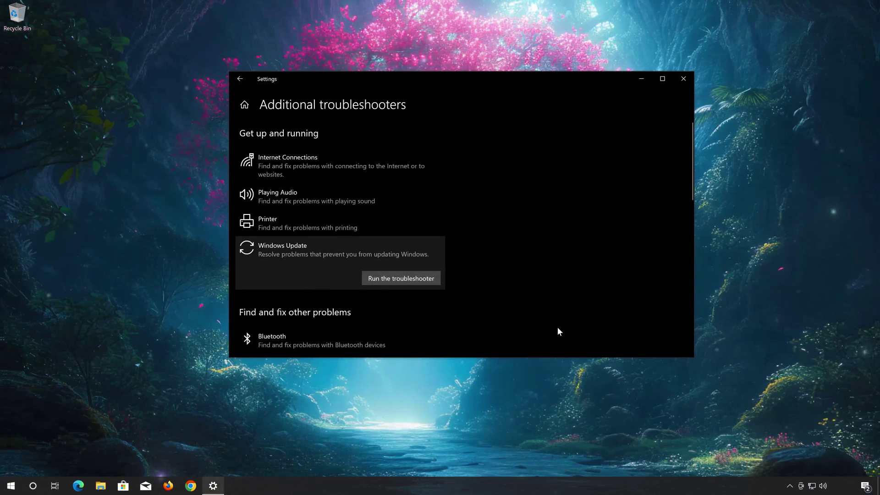
left_click(684, 79)
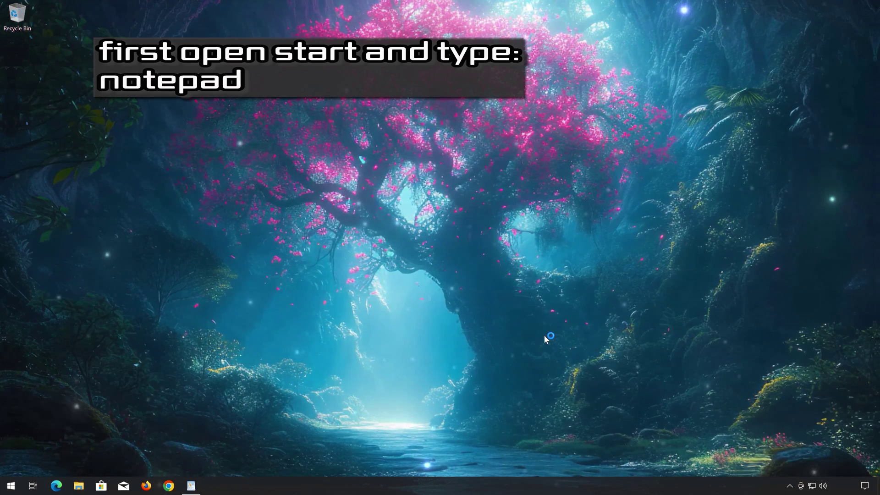
Search for notepad, open a blank Notepad document and make its window smaller.
left_click(11, 488)
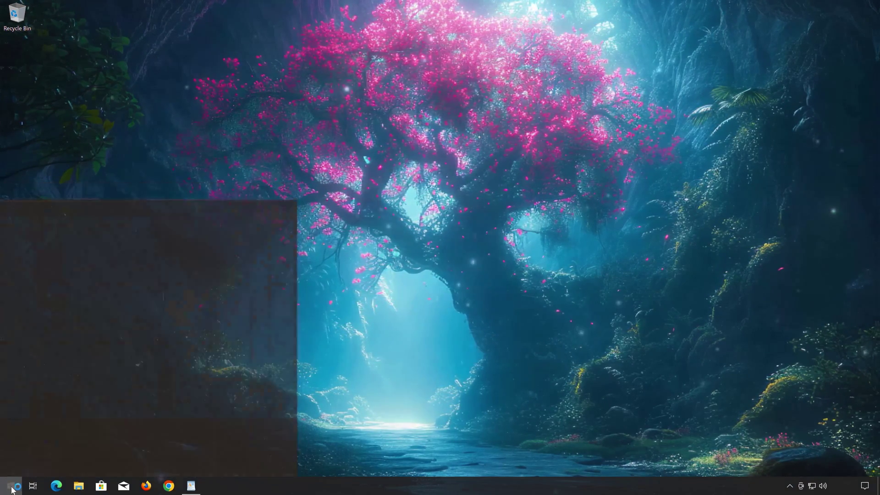
type("notepad")
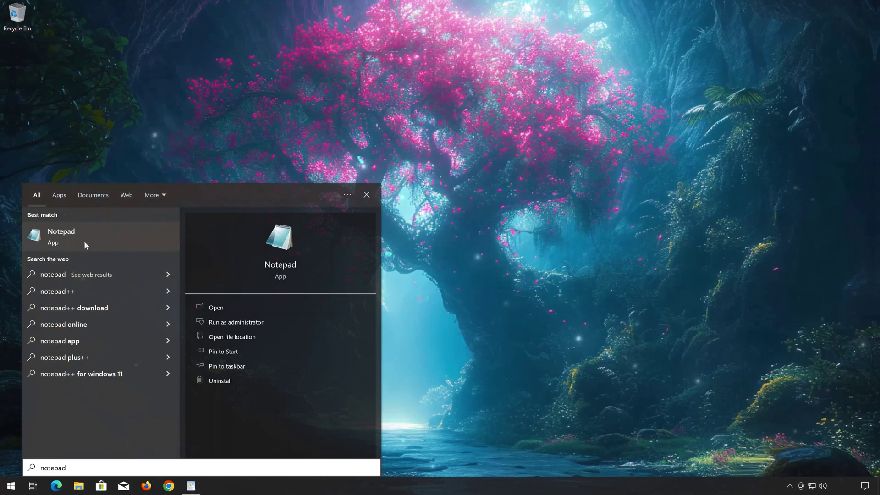
left_click(112, 235)
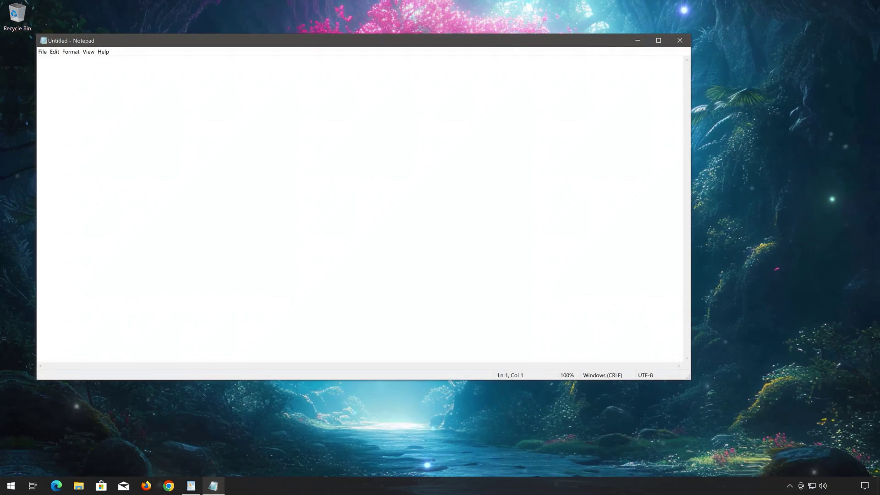
left_click_drag(37, 36, 383, 139)
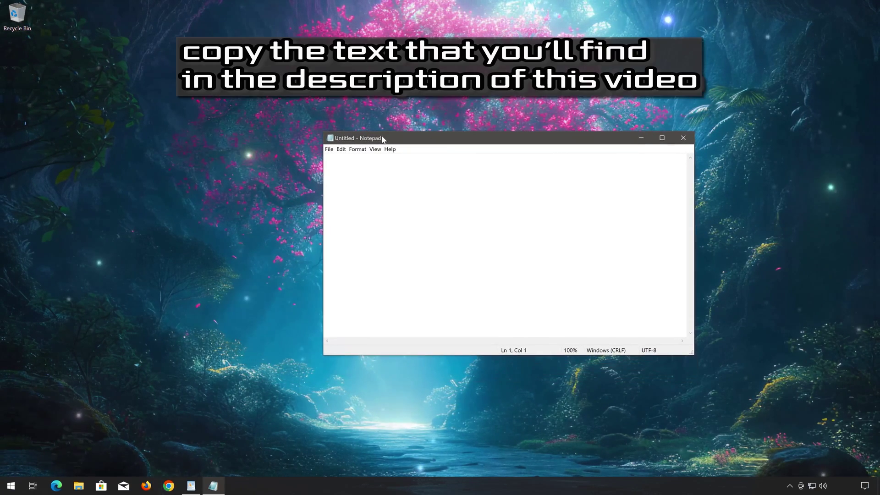
Copy all command lines from the open WordPad document, from net stop bits to net start cryptsvc, and paste them into the blank Notepad document.
left_click(192, 486)
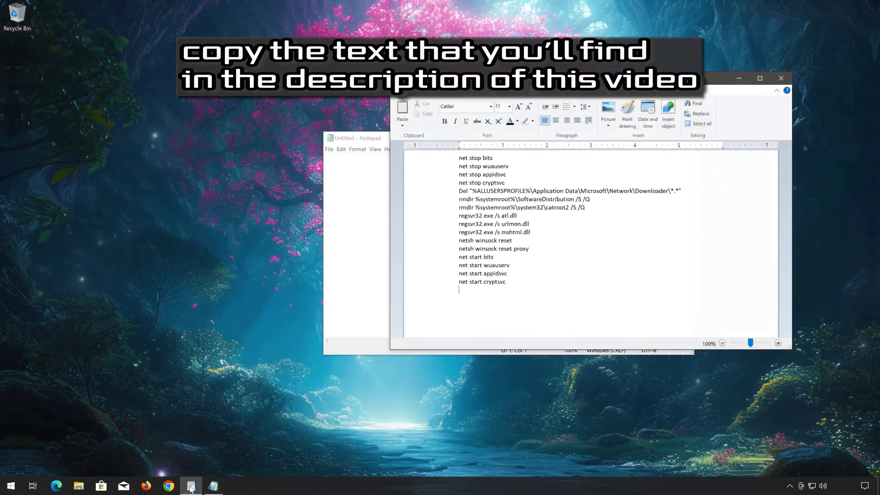
left_click_drag(459, 290, 459, 157)
right_click(468, 164)
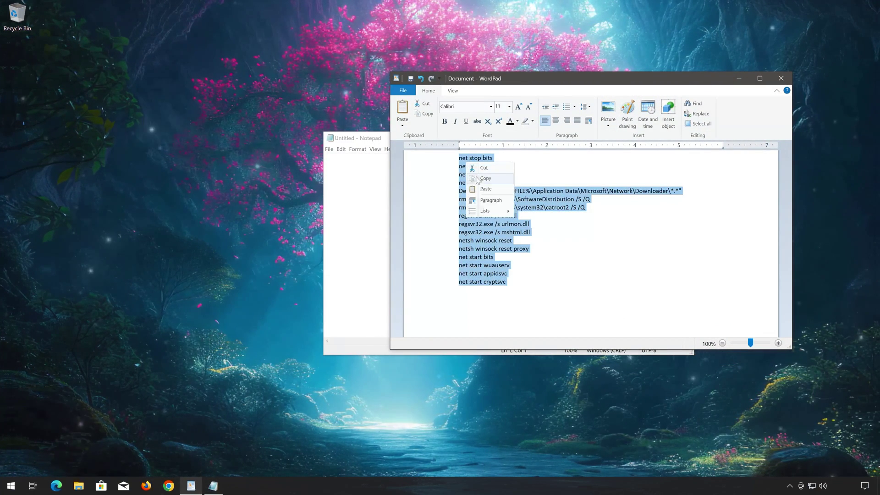
left_click(485, 179)
left_click(739, 81)
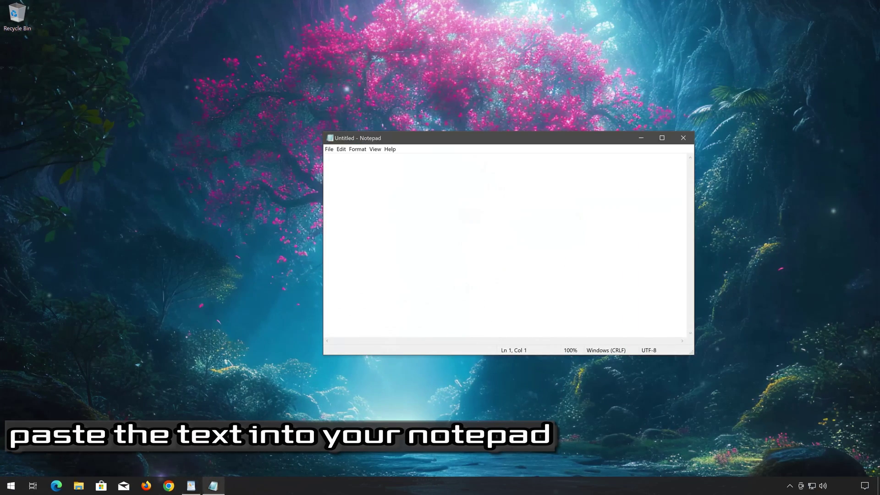
right_click(422, 174)
left_click(433, 204)
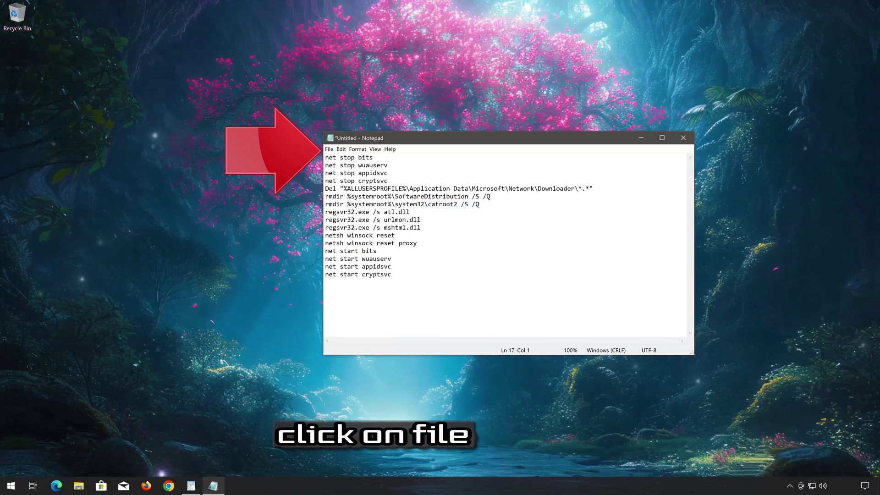
Save the Notepad commands to the Desktop as fix.bat with the All Files type, closing Notepad when done.
left_click(329, 149)
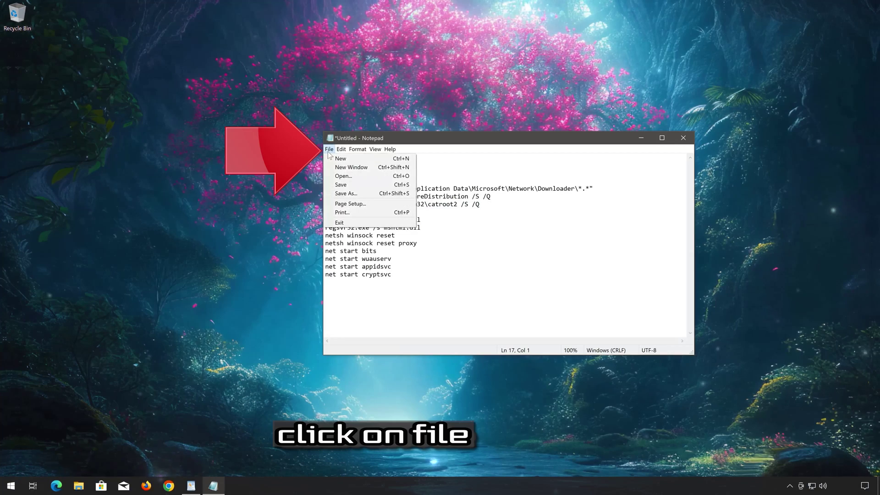
left_click(367, 194)
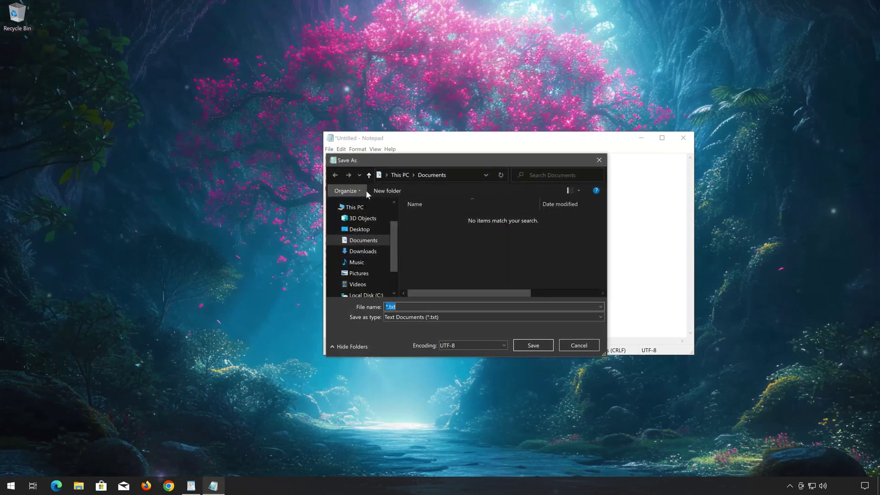
left_click(365, 235)
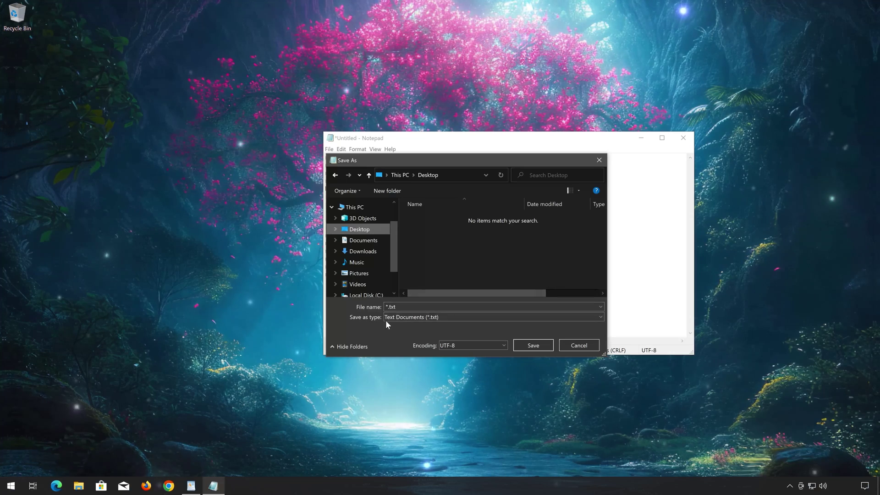
left_click(402, 318)
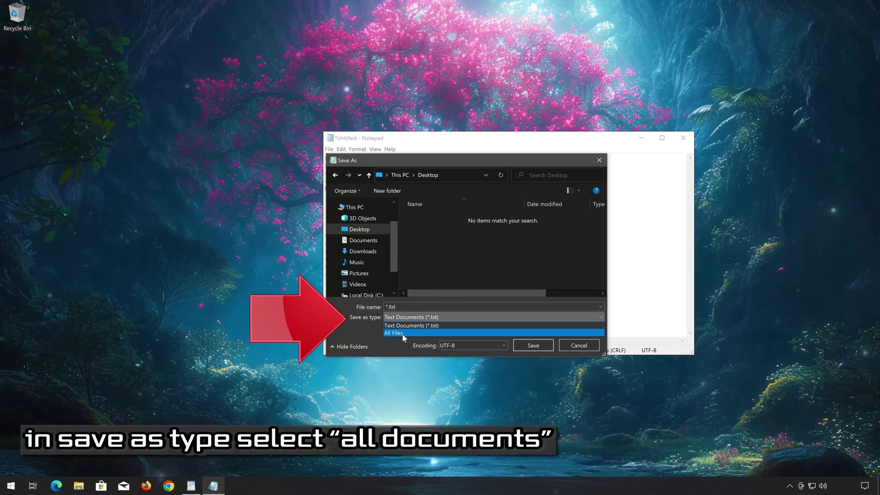
left_click(402, 334)
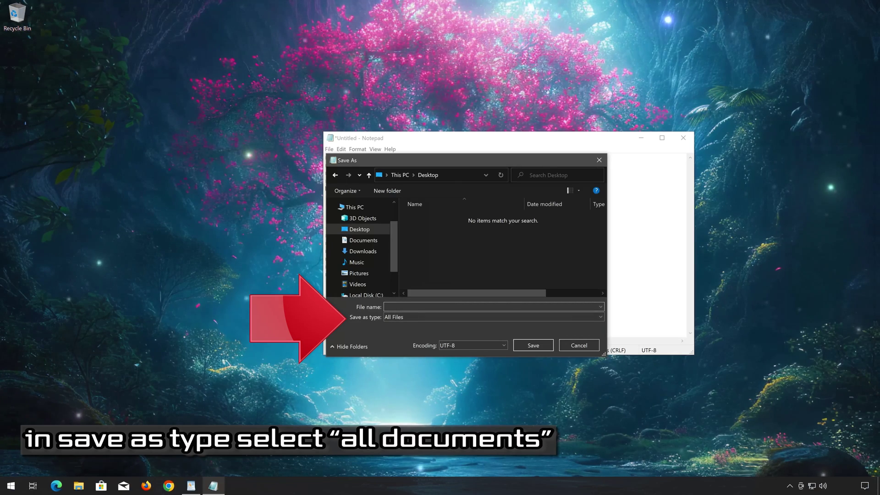
type("fix.bat")
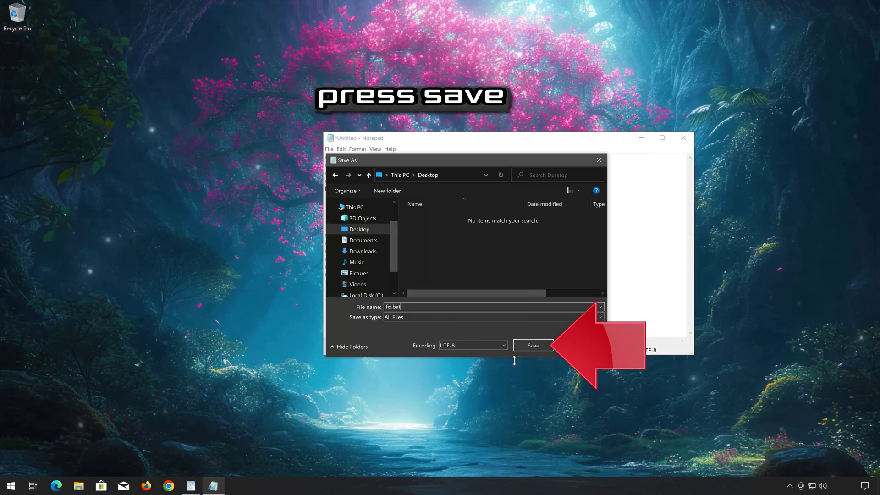
left_click(530, 348)
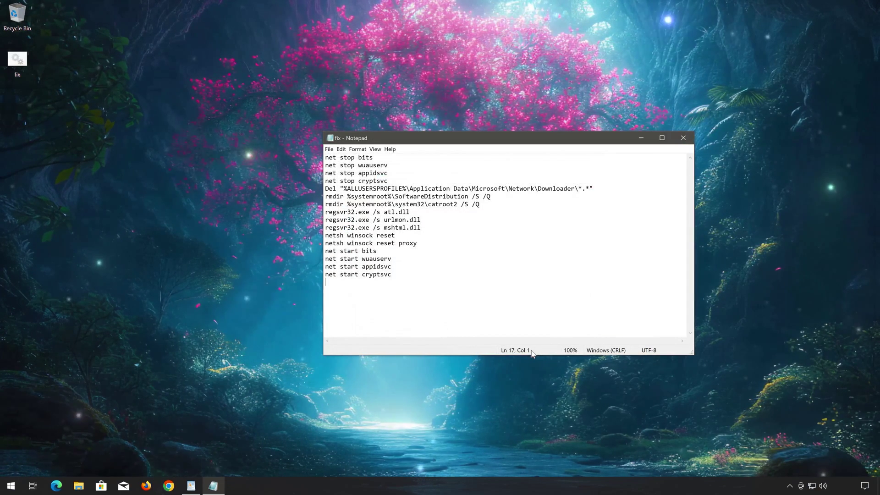
left_click(682, 138)
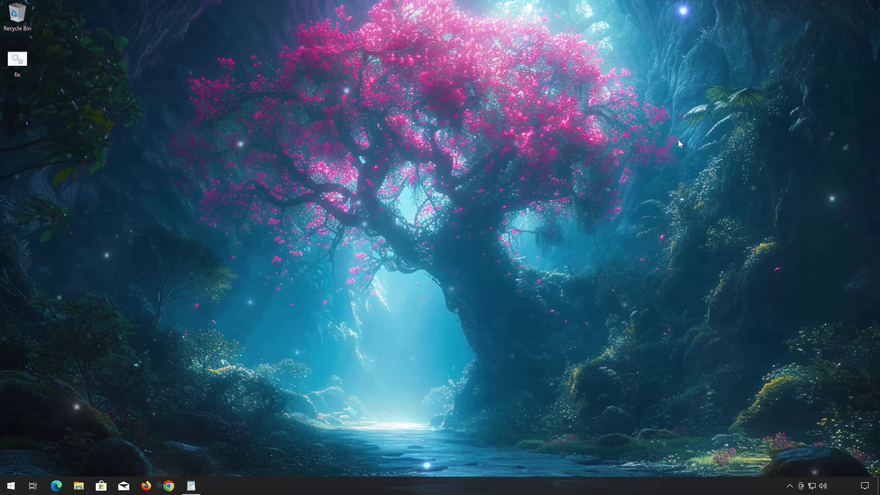
Run the fix batch file on the desktop as administrator, allowing the changes and answering y to the Downloader folder's deletion prompt.
right_click(16, 62)
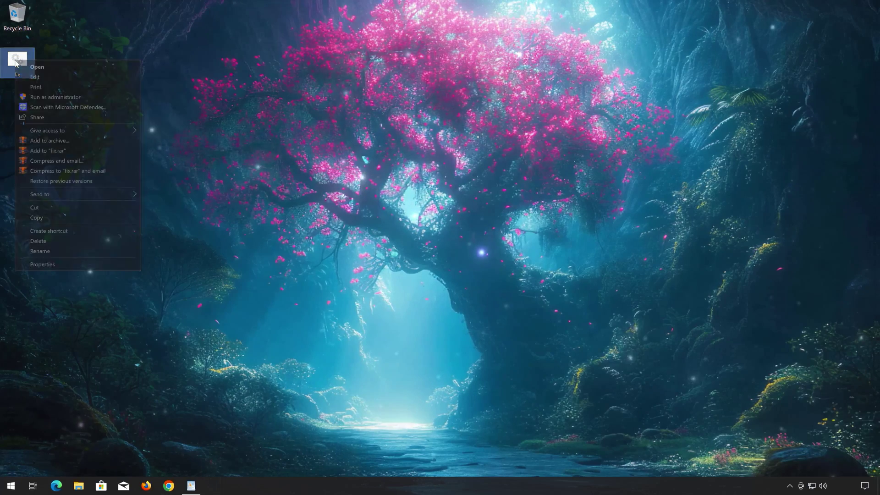
left_click(67, 97)
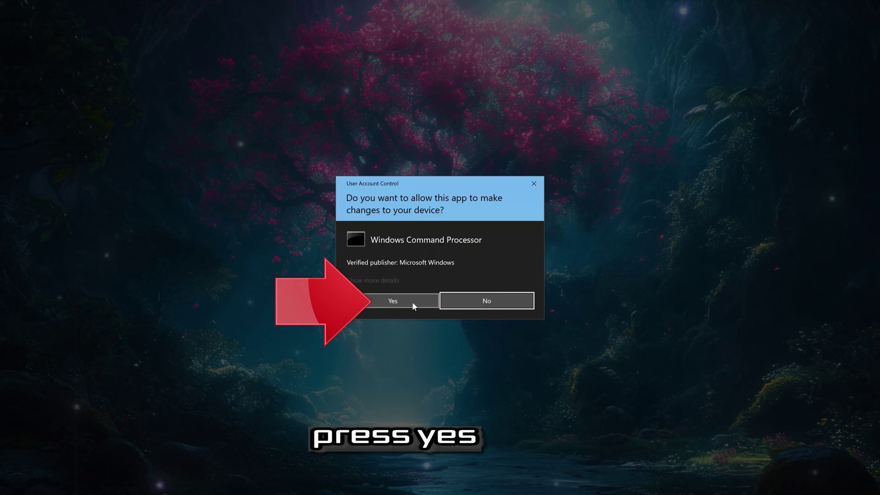
left_click(390, 303)
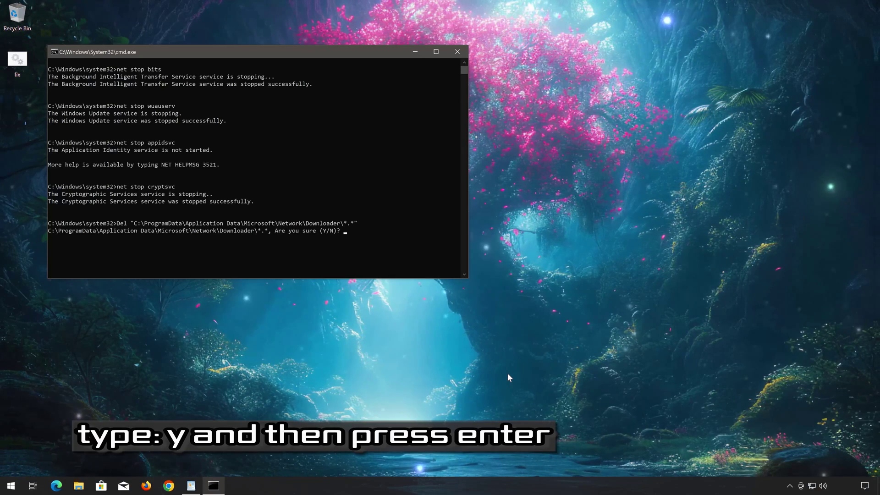
type("y")
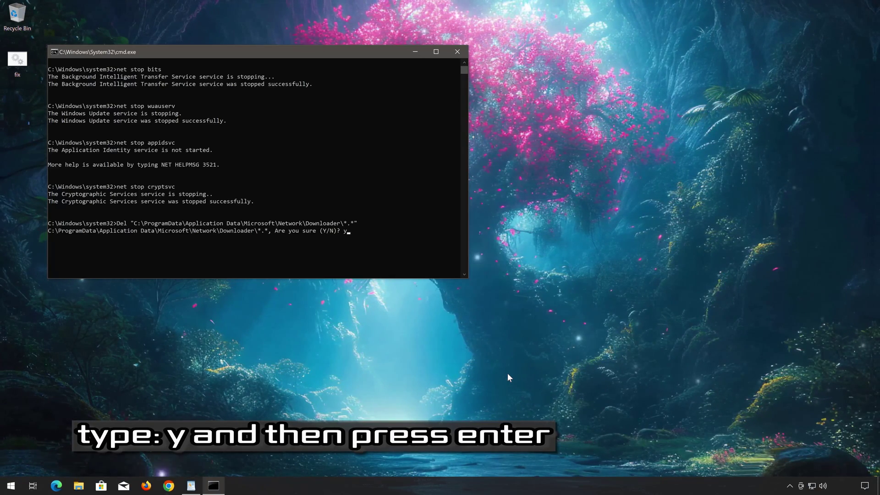
key("Return")
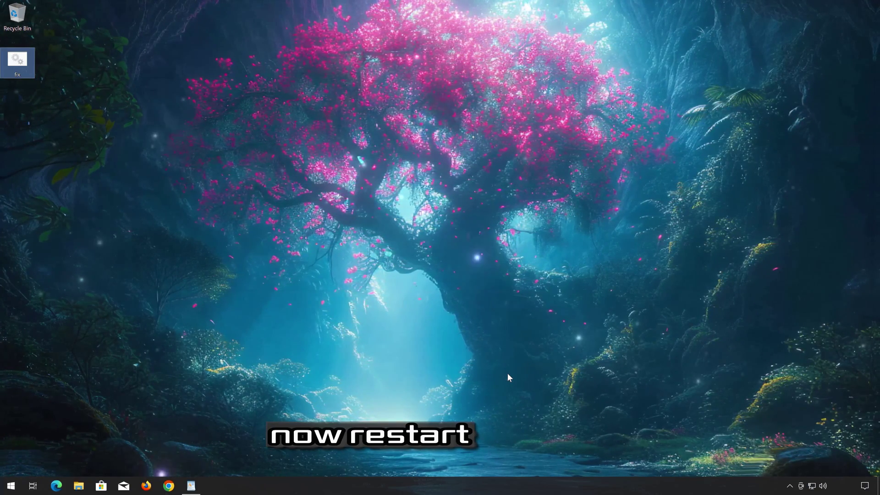
left_click(507, 372)
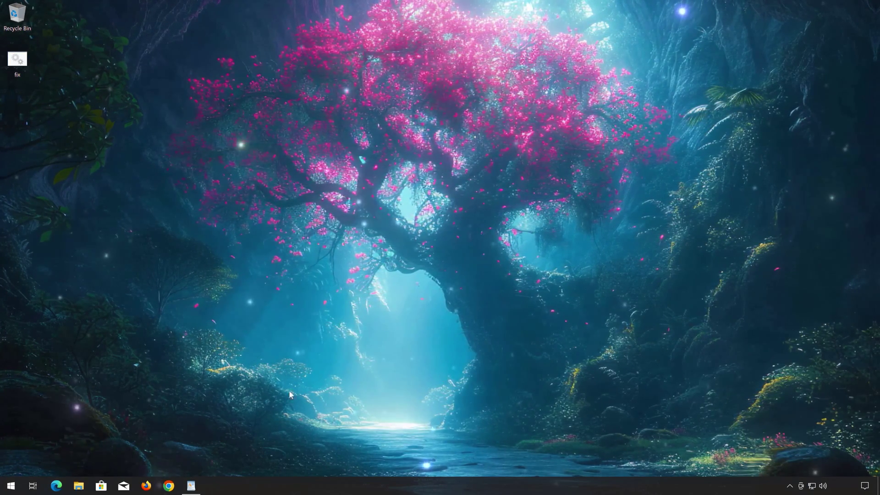
Restart the computer.
left_click(2, 487)
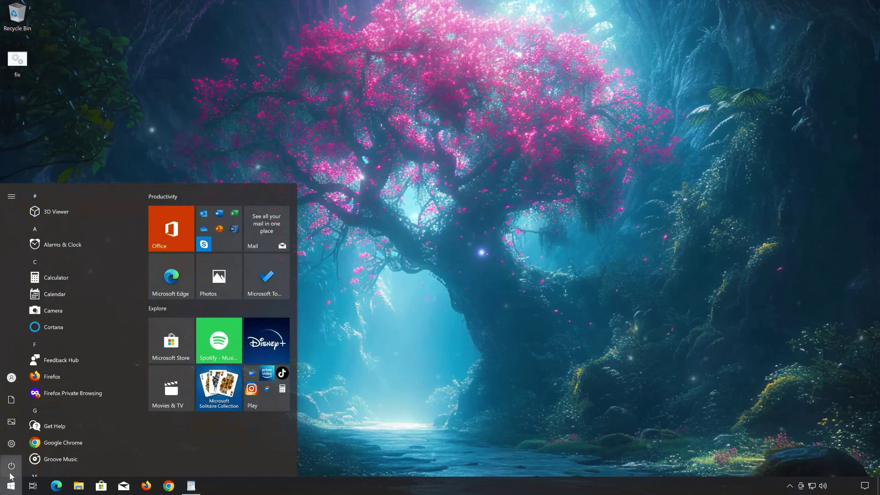
left_click(11, 466)
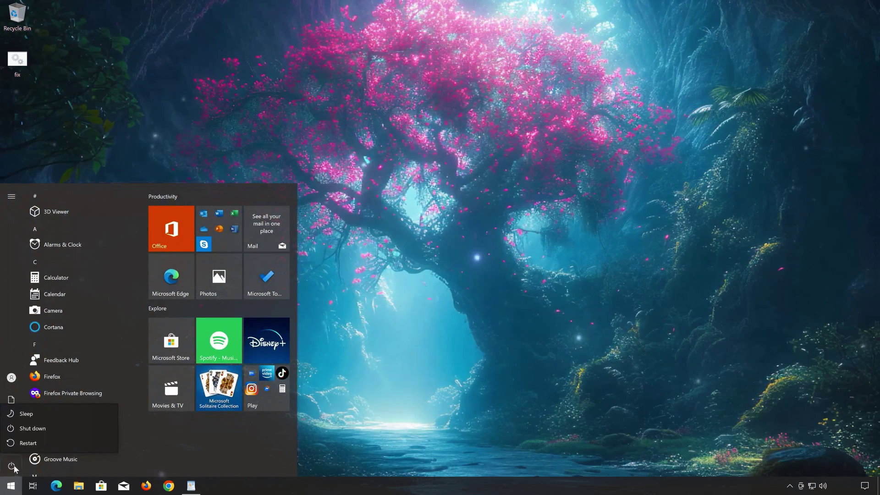
left_click(36, 444)
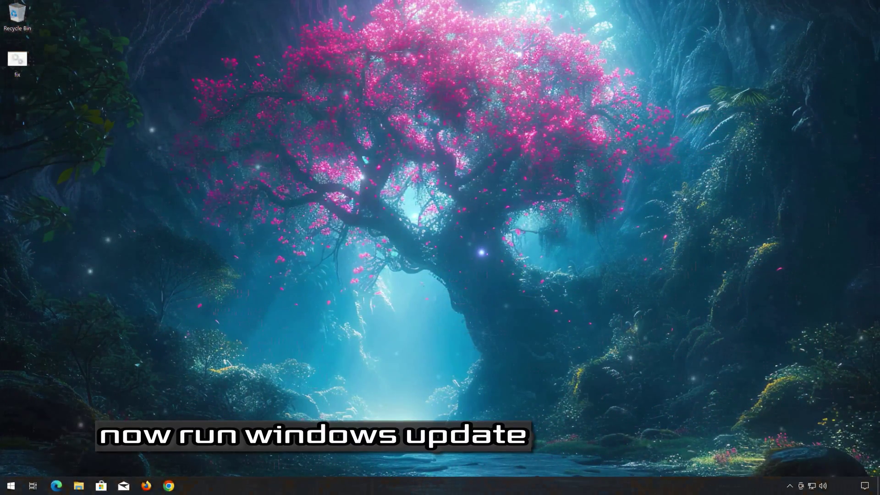
Open the Update & Security section of Windows Settings.
left_click(11, 486)
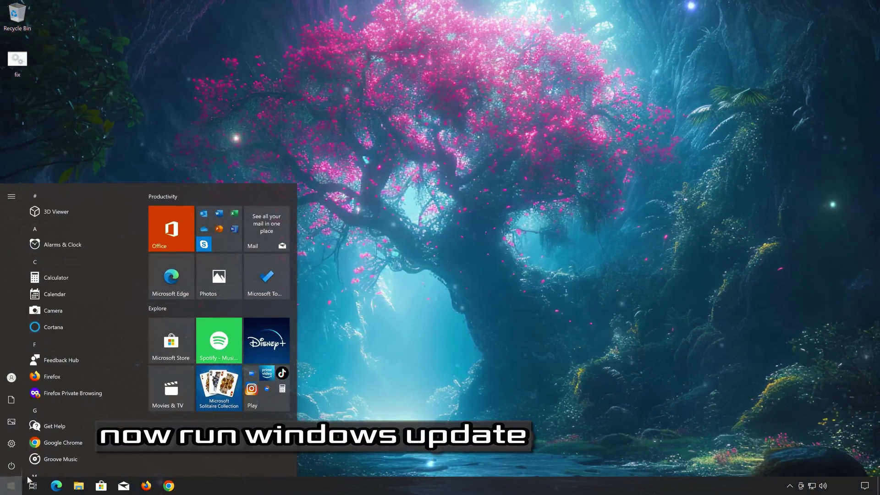
left_click(12, 444)
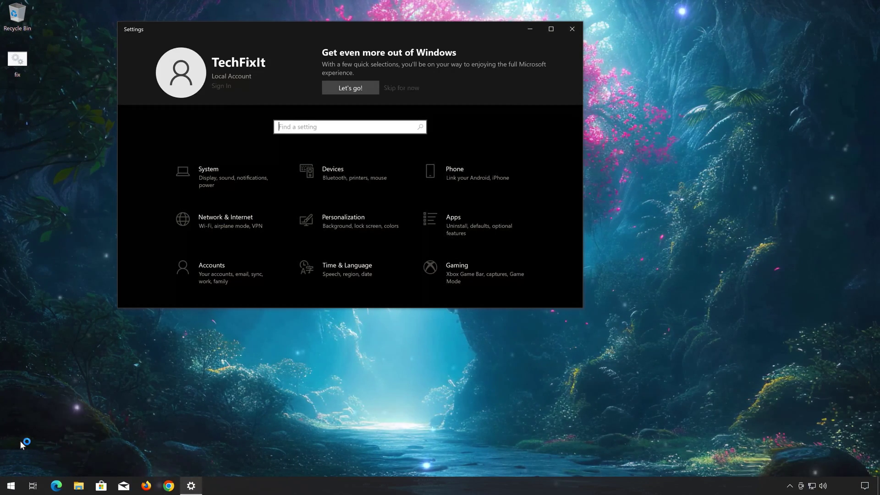
scroll(243, 277, "down", 3)
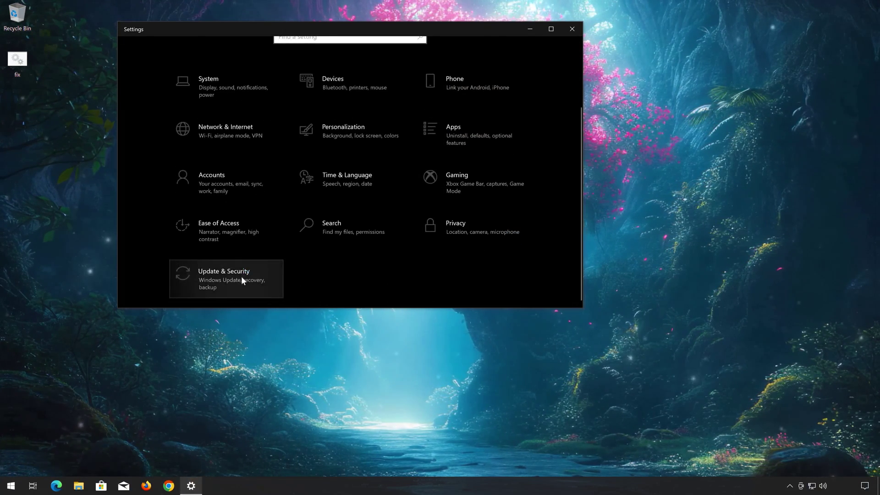
left_click(241, 277)
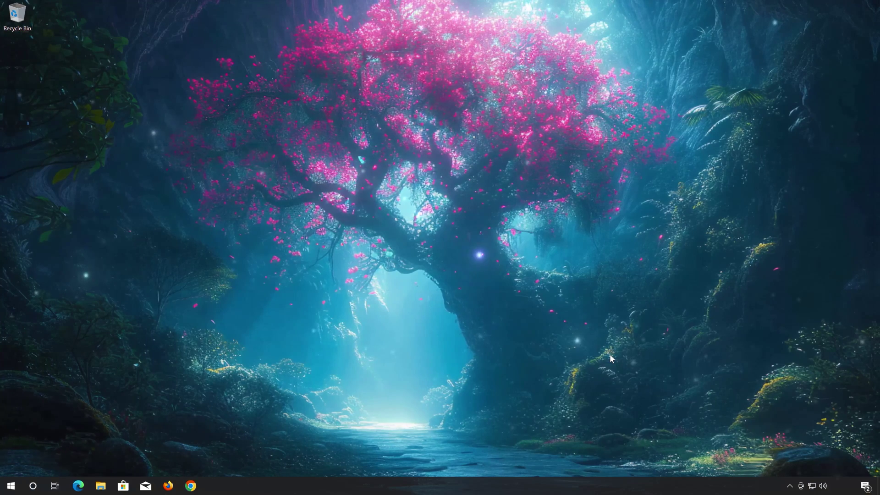
Find Windows PowerShell and run it as administrator, allowing it to make changes to the device.
key("super")
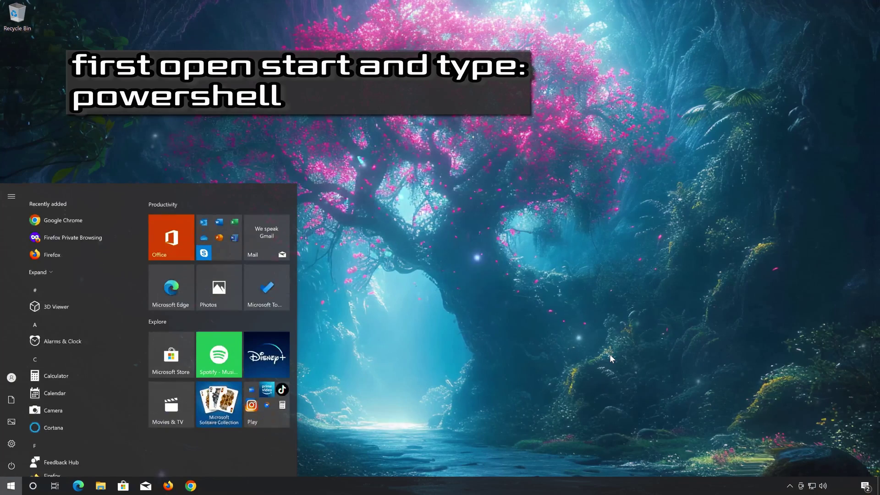
type("powe")
type("ershell")
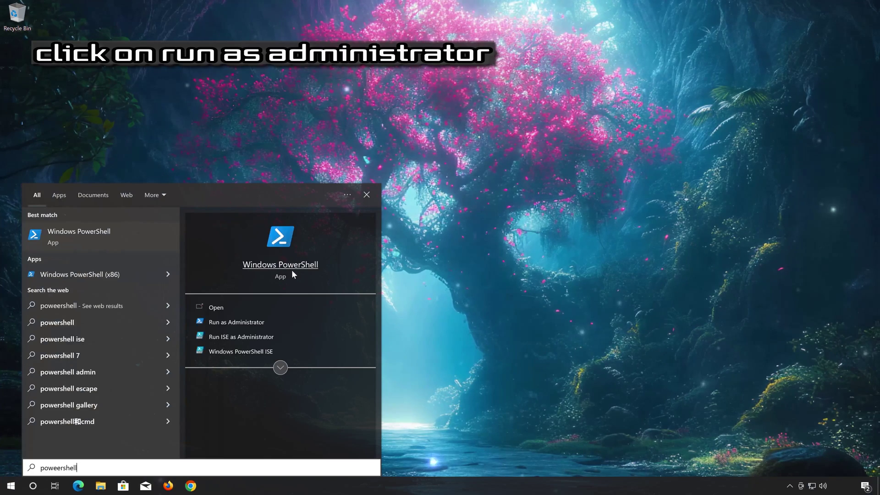
left_click(260, 324)
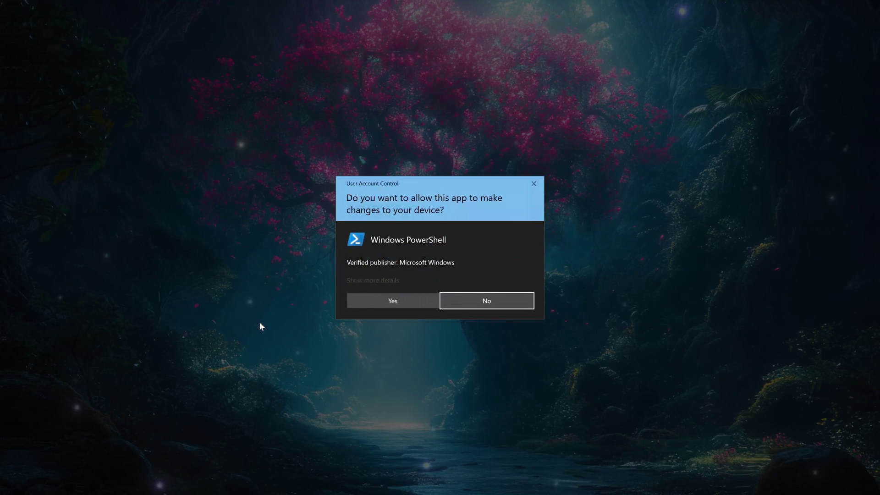
left_click(399, 301)
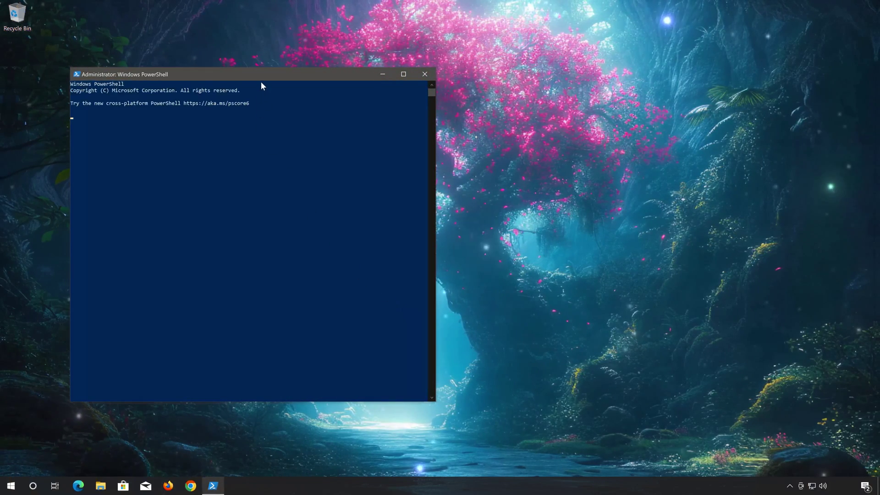
Shrink the PowerShell window and move it near the middle of the desktop.
left_click_drag(262, 77, 457, 56)
left_click_drag(267, 46, 259, 130)
left_click_drag(328, 136, 320, 104)
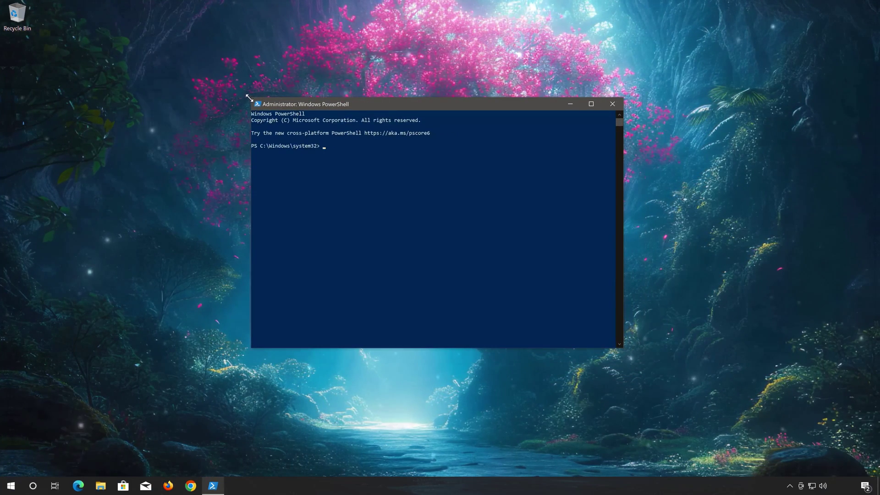
left_click_drag(249, 98, 242, 102)
left_click_drag(319, 110, 324, 104)
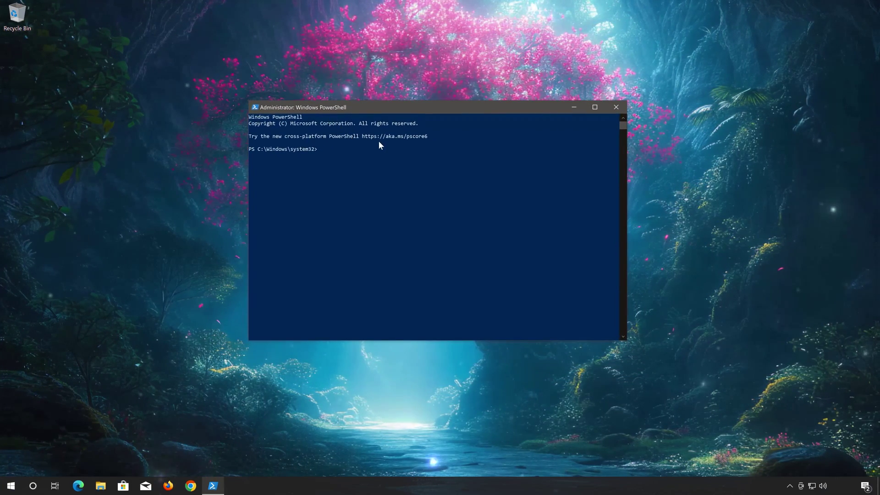
Run the system file check sfc /scannow in the administrator PowerShell window.
left_click(384, 150)
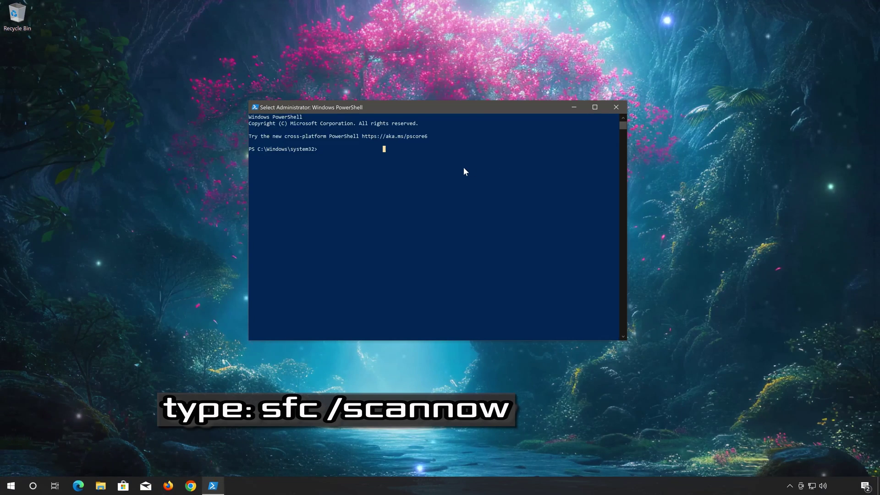
key("Escape")
type("sfc /scannow")
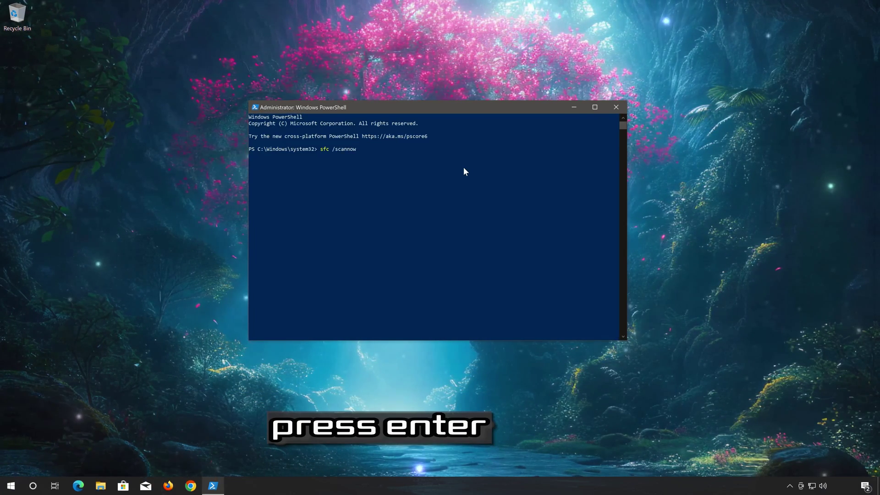
key("Return")
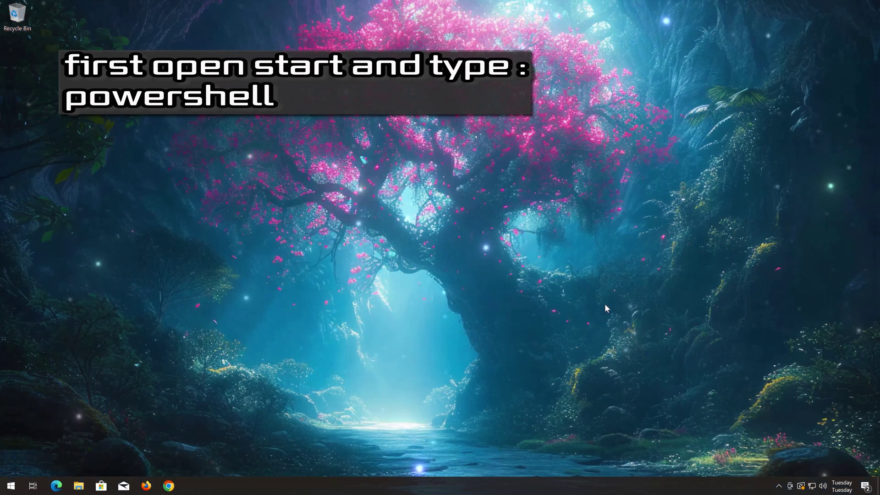
Run Windows PowerShell as administrator from the desktop, allowing its changes, and shrink and move its window near the middle of the desktop.
left_click(9, 486)
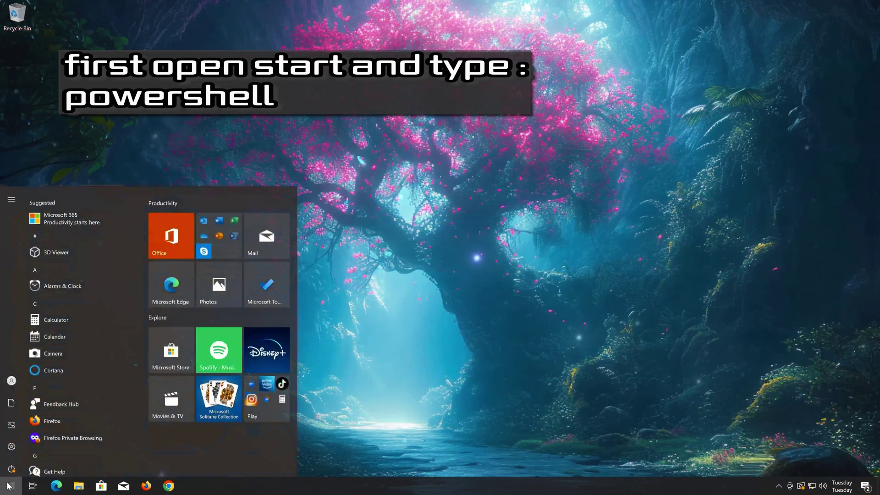
type("pow")
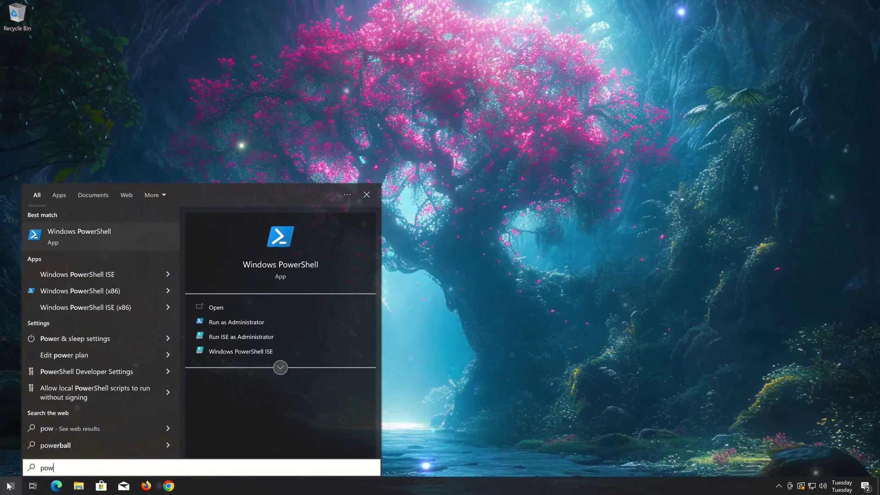
type("ershell")
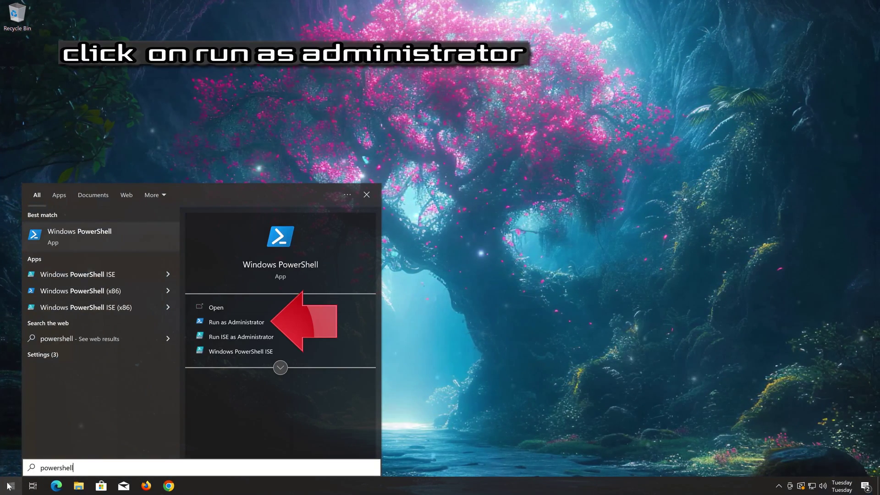
left_click(258, 323)
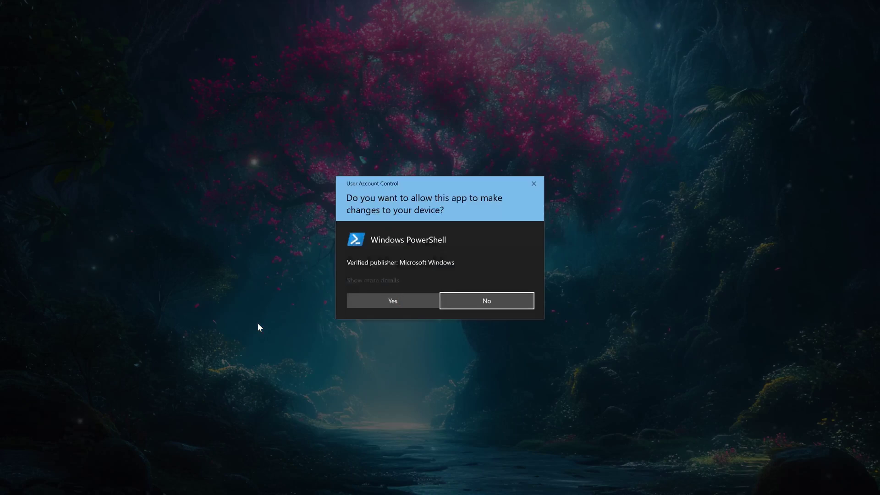
left_click(397, 303)
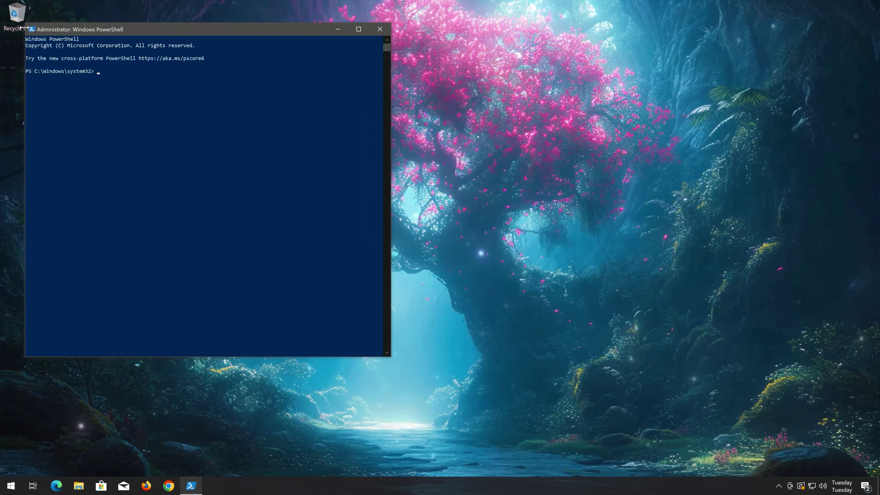
left_click_drag(25, 25, 42, 156)
left_click_drag(108, 163, 358, 147)
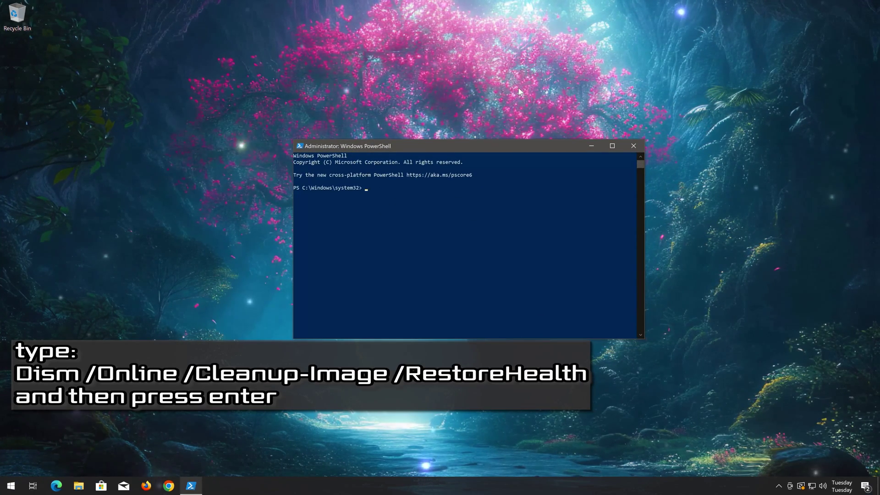
Run DISM /online /cleanup-image /RestoreHealth in PowerShell and exit the session once the operation completes.
type("DI")
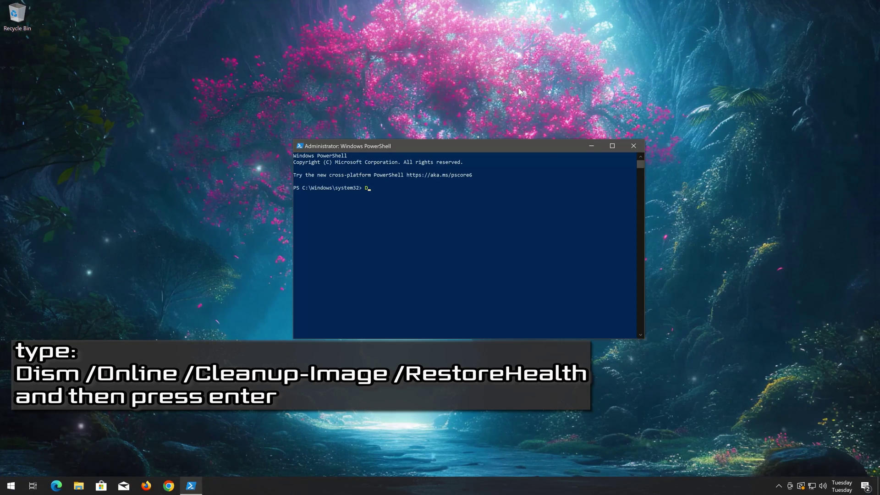
type("SM /")
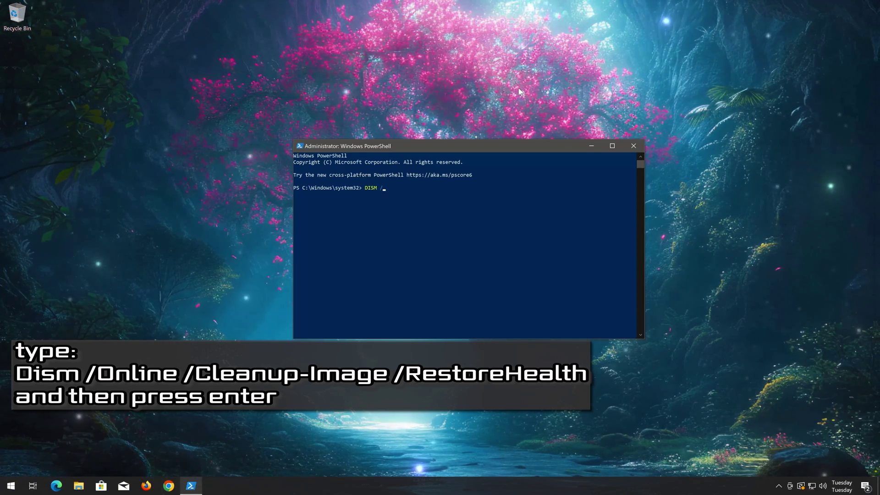
type("online")
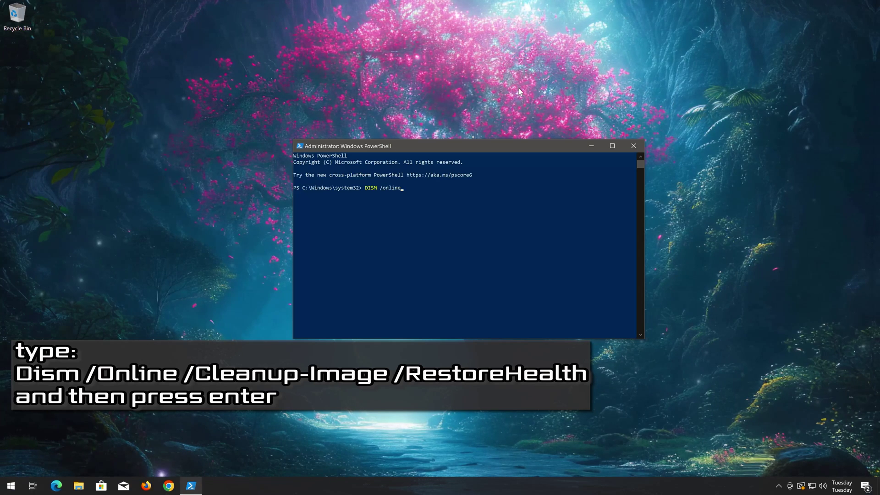
type(" /")
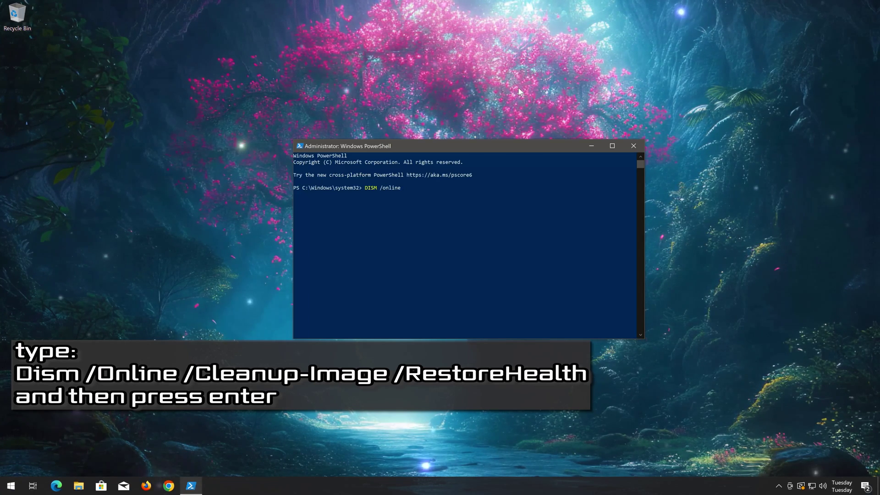
type("cl")
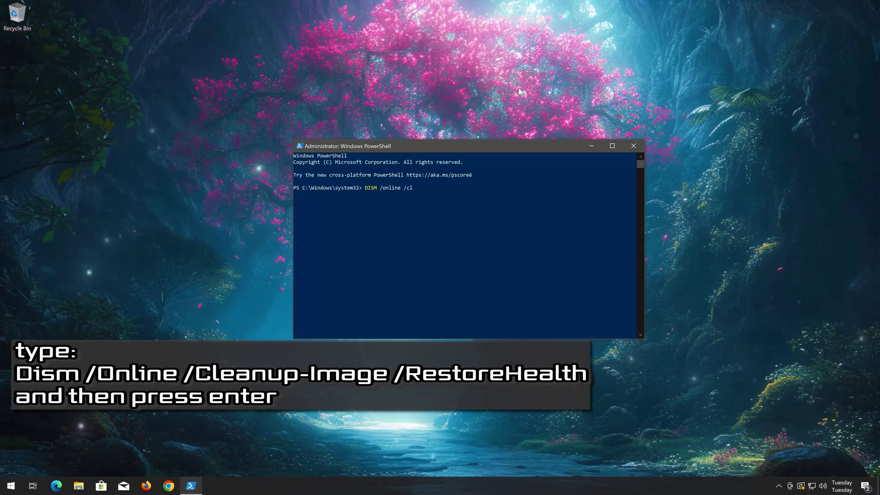
type("eanup")
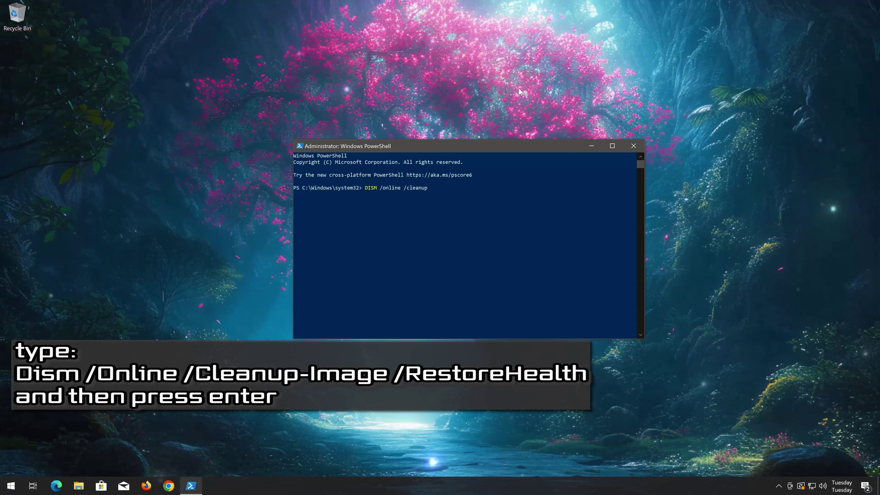
type("-image")
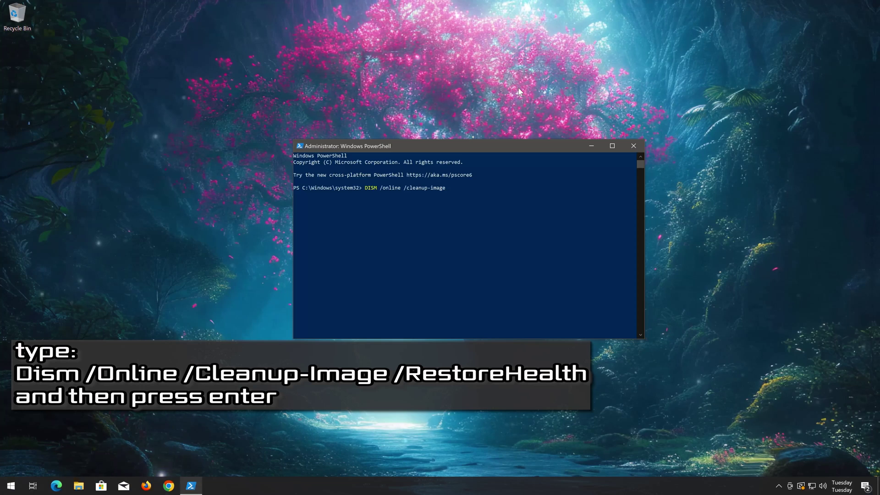
type(" /")
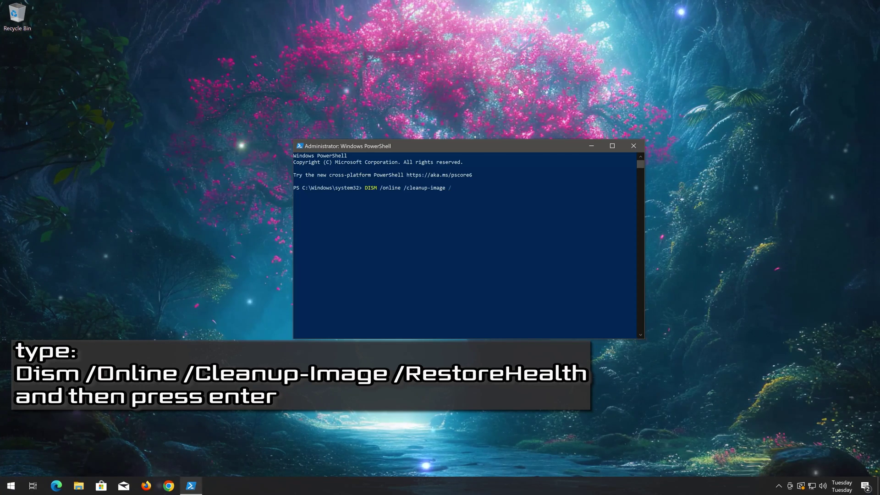
type("Rest")
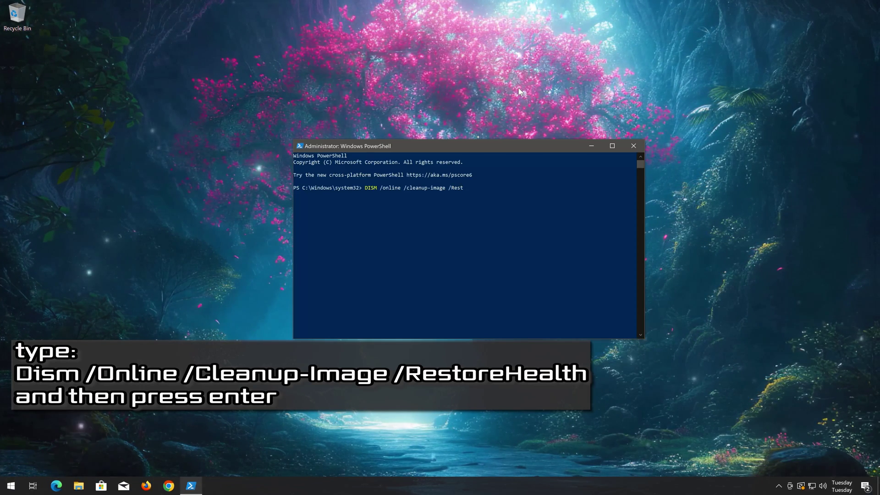
type("ore")
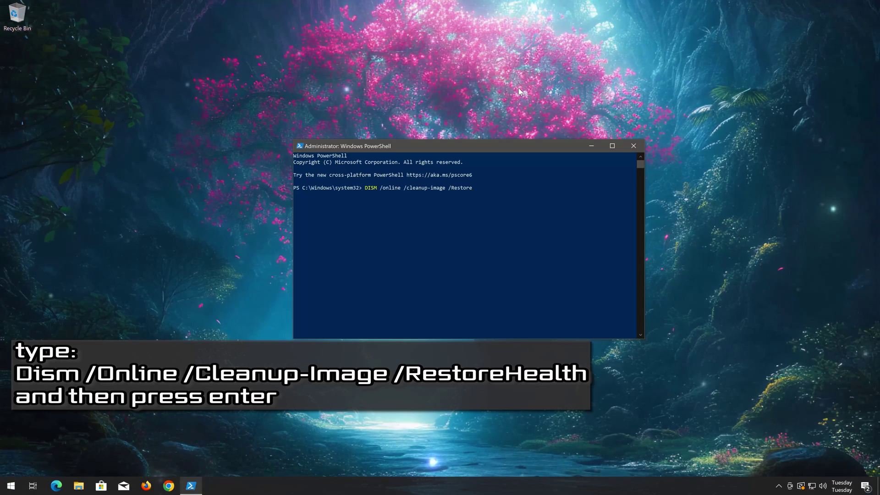
type("Health")
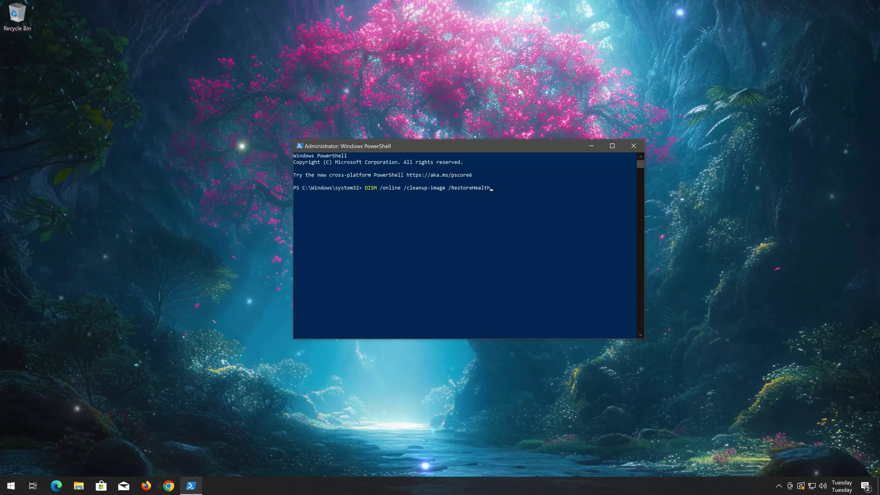
key("Return")
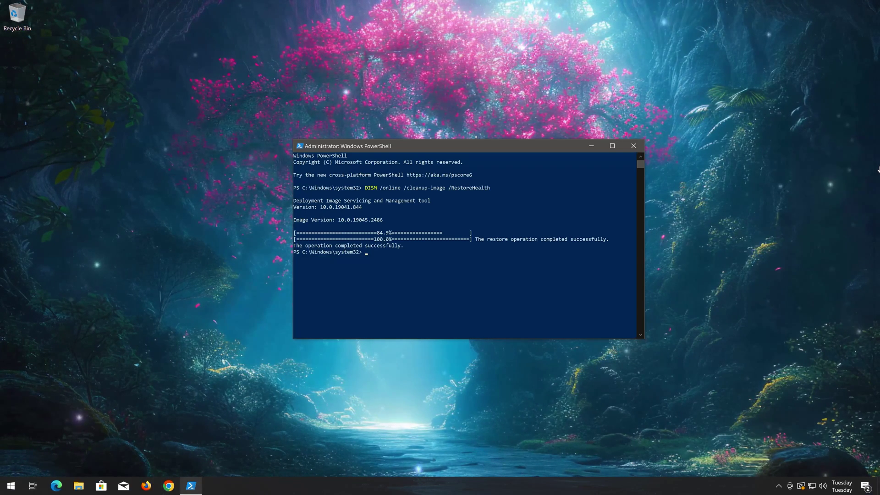
type("exit")
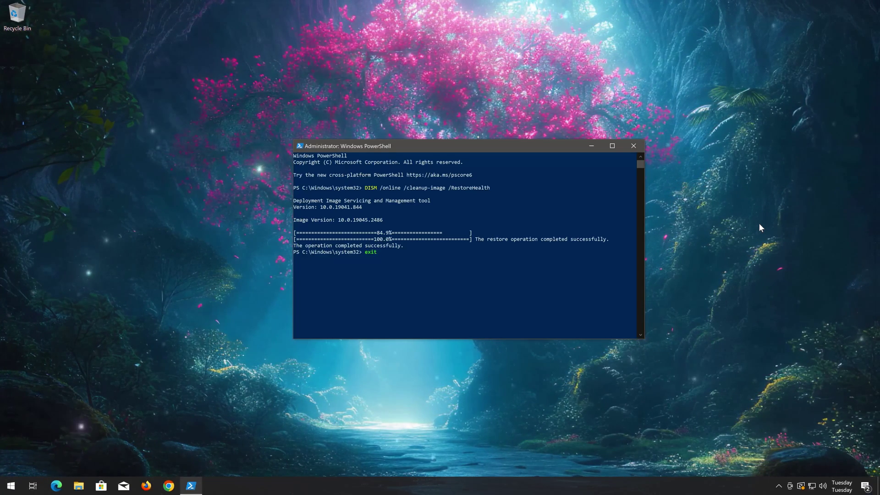
key("Return")
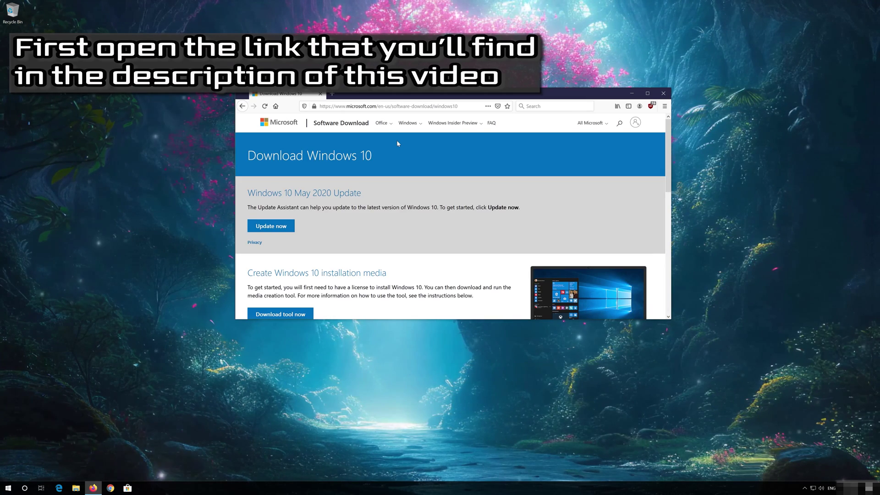
Download the Windows 10 Media Creation Tool, saving MediaCreationTool2004.exe, and close the browser.
scroll(397, 142, "down", 1)
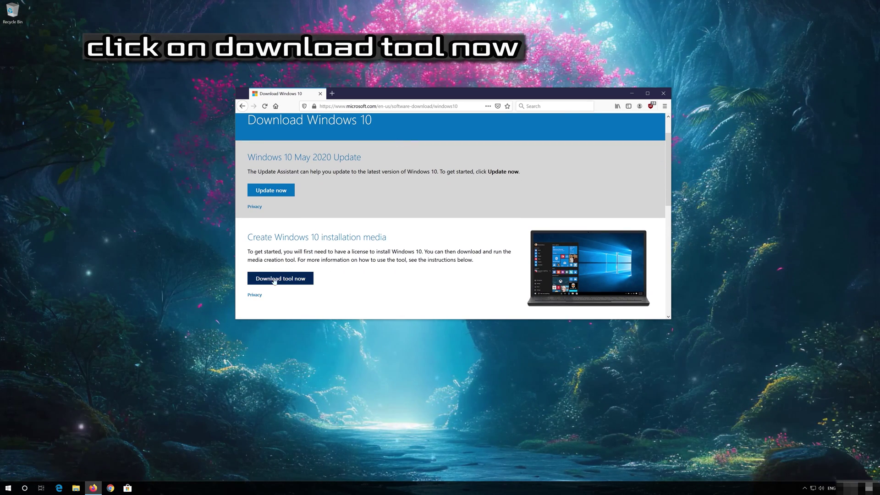
left_click(303, 280)
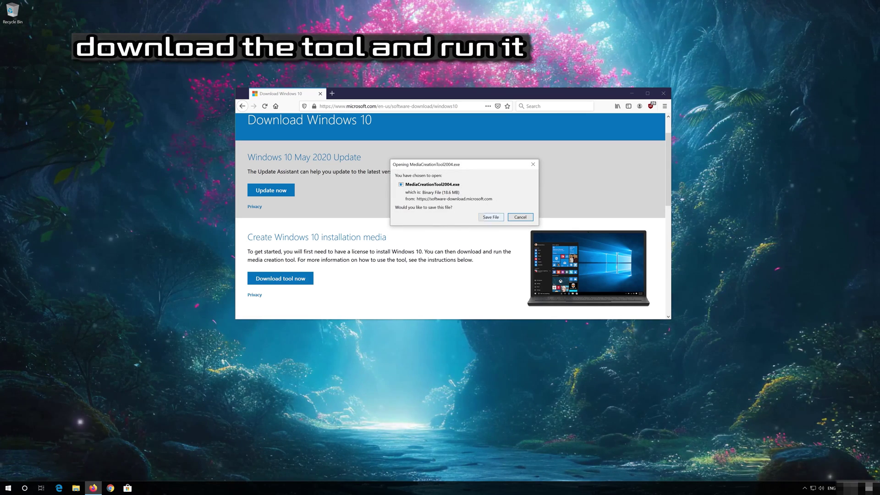
left_click(487, 218)
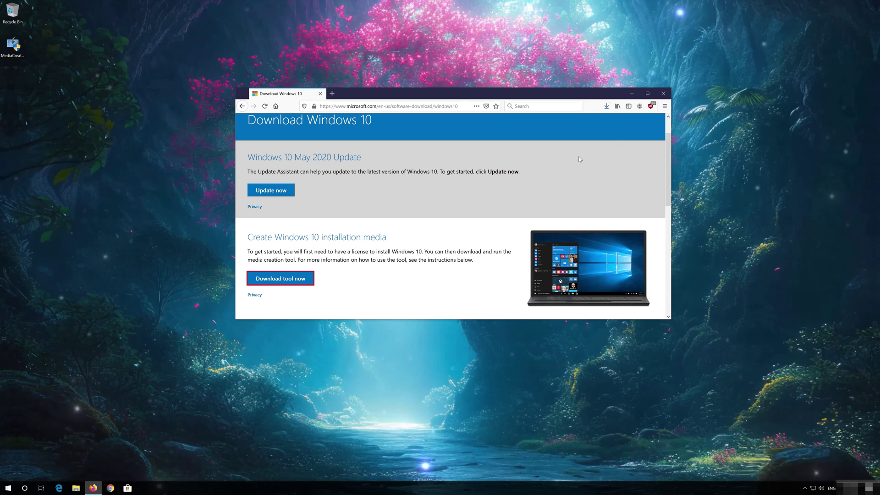
left_click(664, 93)
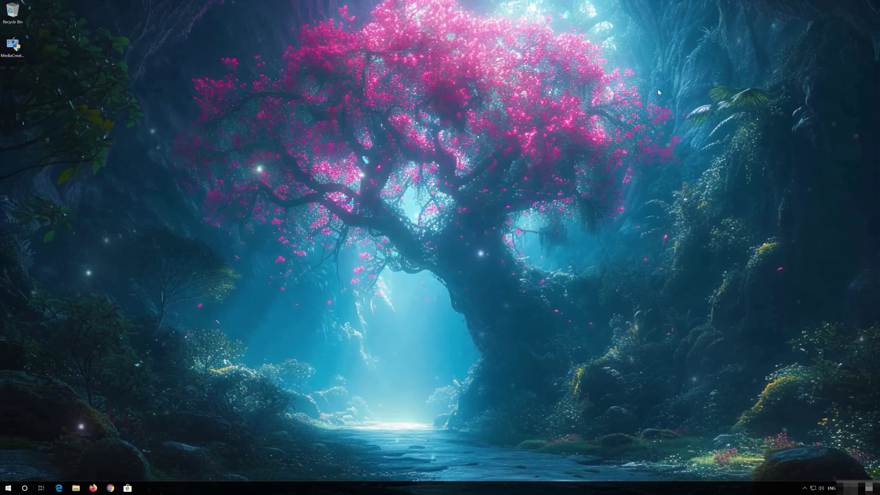
Run the downloaded Media Creation Tool from the desktop, allowing its changes to the device, and accept its license terms.
double_click(13, 53)
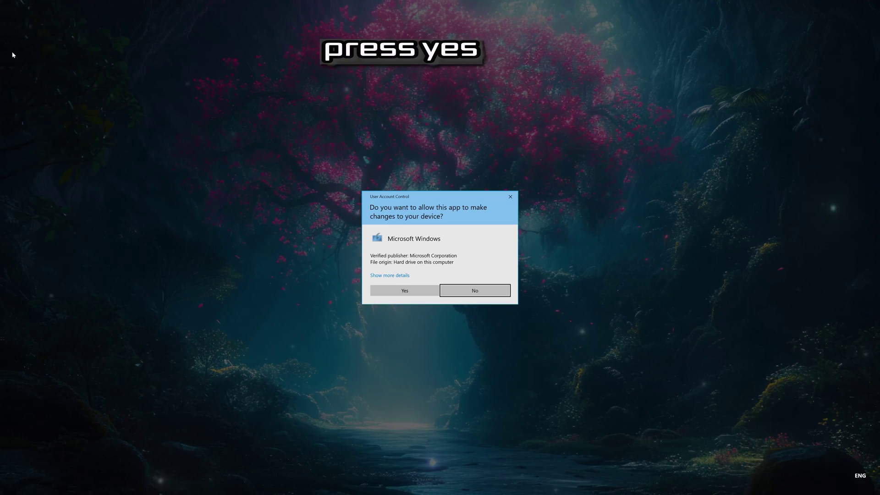
left_click(405, 291)
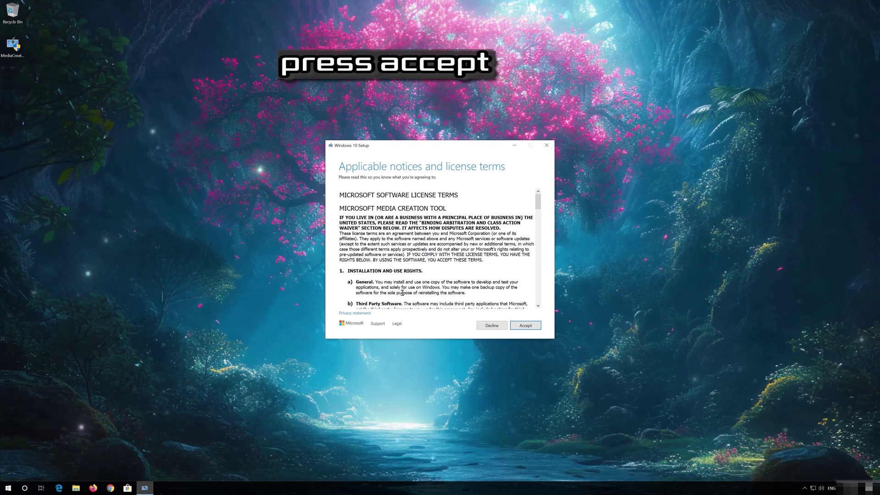
left_click(539, 325)
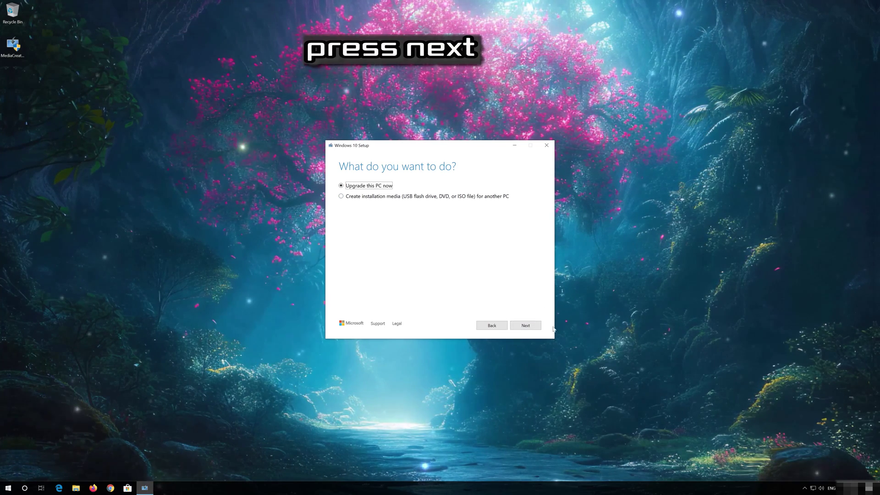
Proceed with Upgrade this PC now, accept the license terms, and start installing Windows 10 Pro while keeping personal files and apps.
left_click(526, 326)
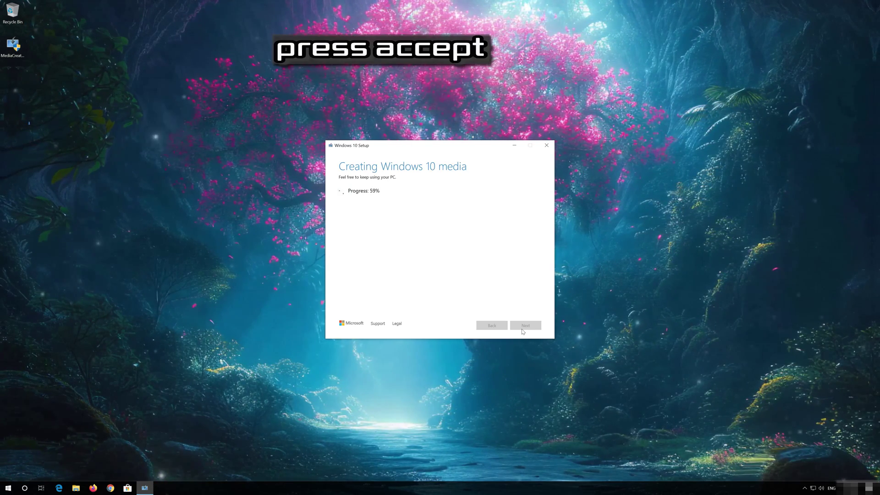
left_click(522, 324)
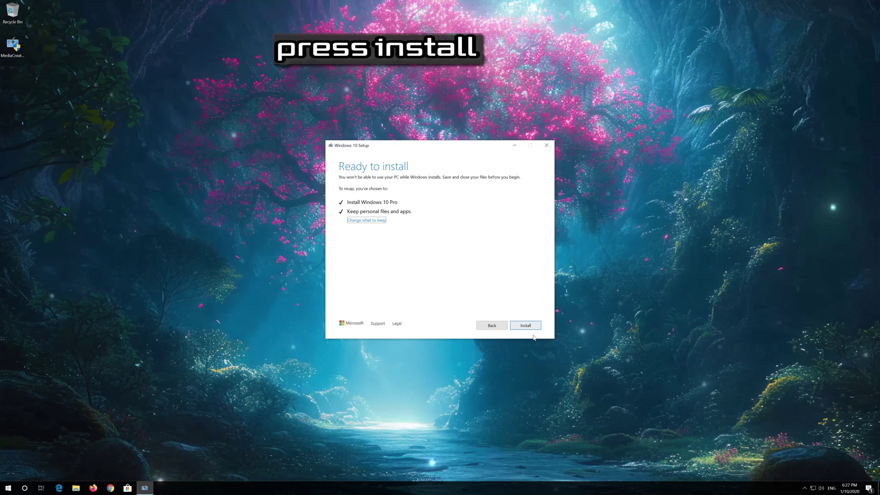
left_click(525, 326)
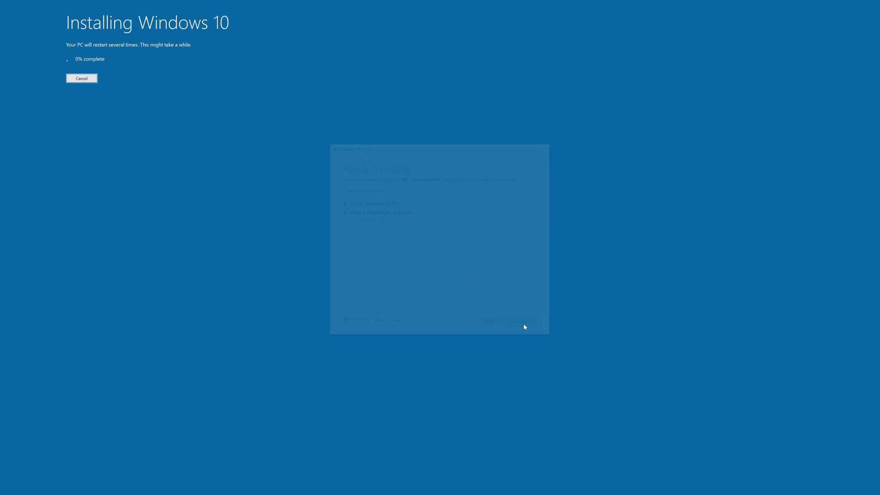